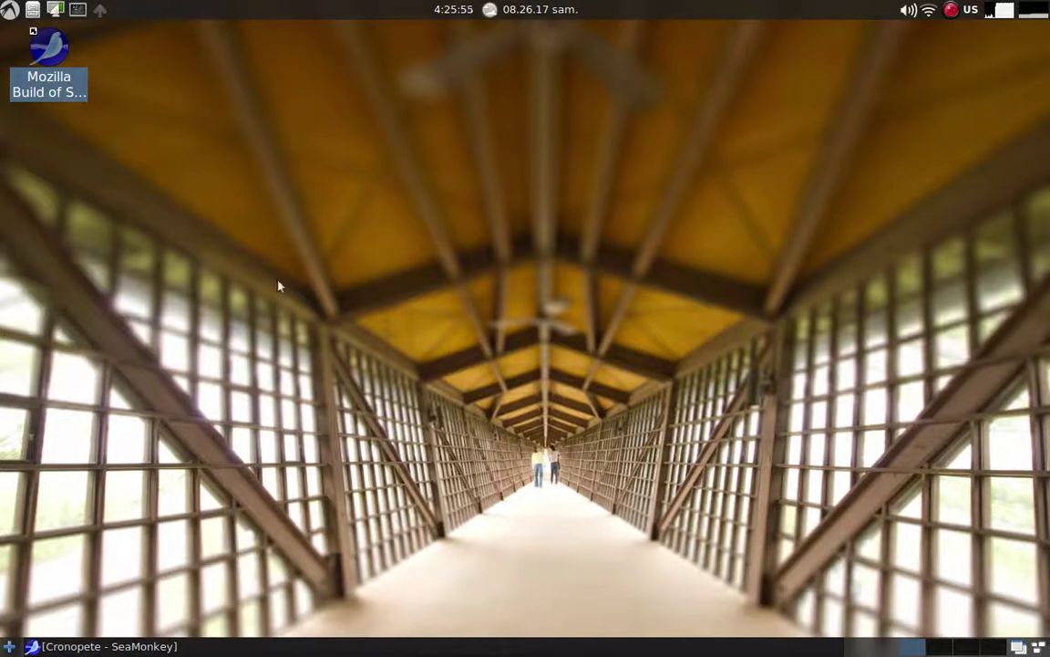
- Bring up the Cronopete web page in SeaMonkey and examine its version history and the downloadable Debian, Ubuntu and Fedora packages
left_click(204, 646)
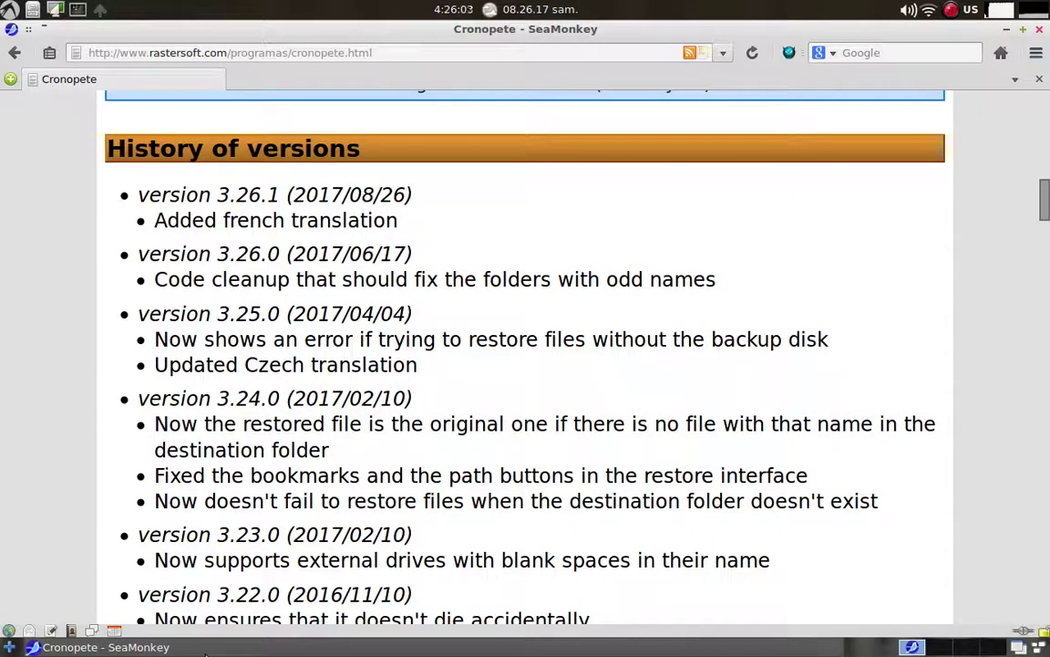
scroll(404, 298, "up", 5)
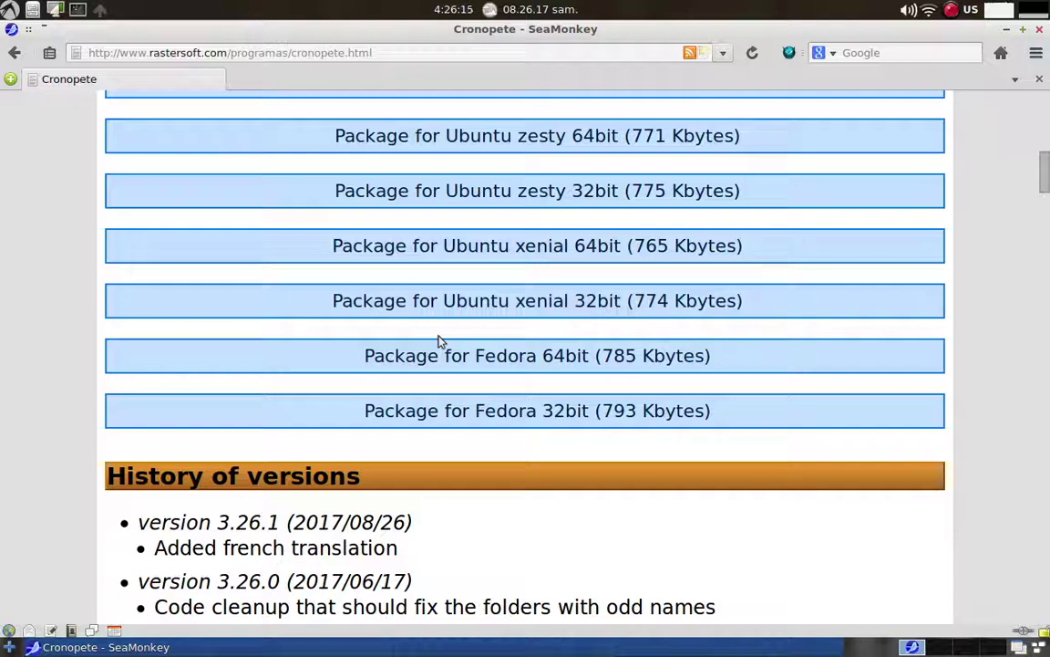
scroll(404, 337, "up", 2)
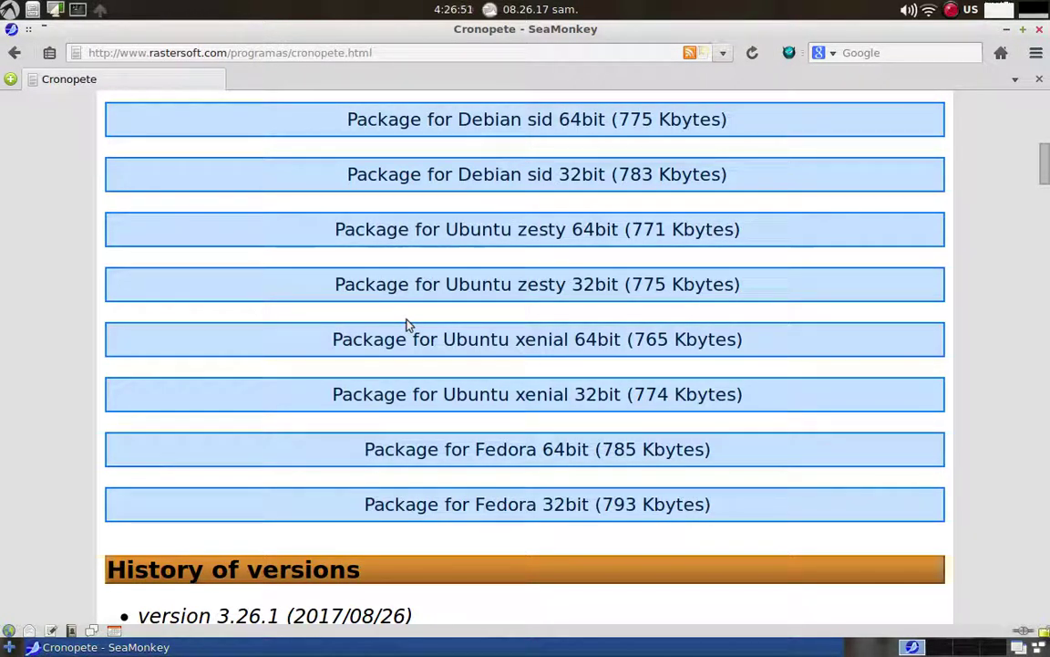
- Inspect the cronopete-xenial_3.26.1-ubuntu1_i386.deb package from the Downloads folder in the package installer, and close the installer
left_click(32, 11)
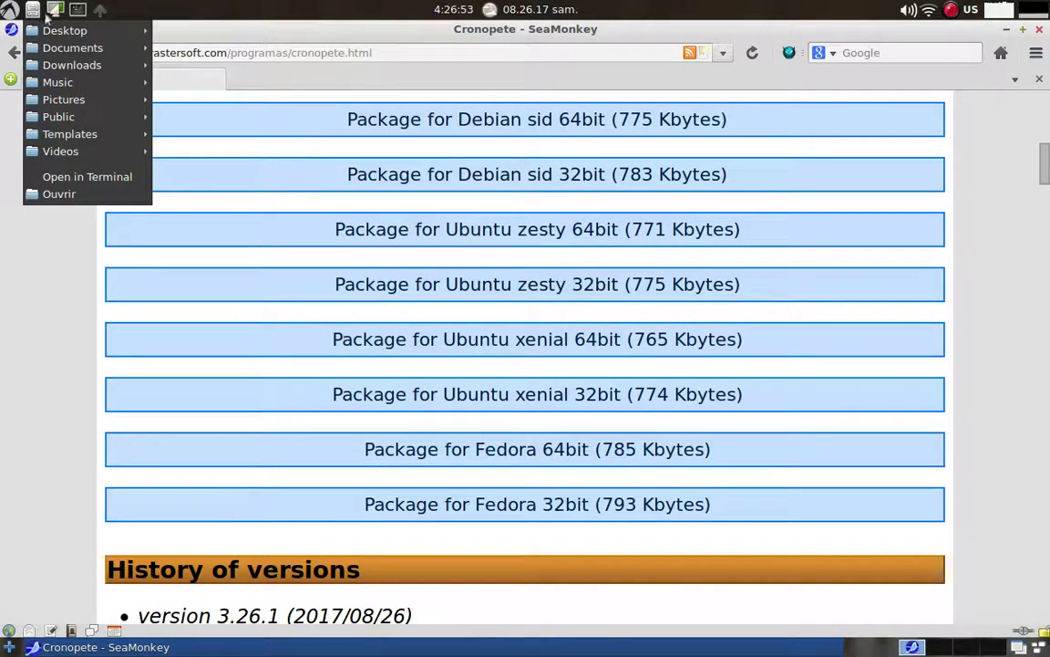
mouse_move(143, 134)
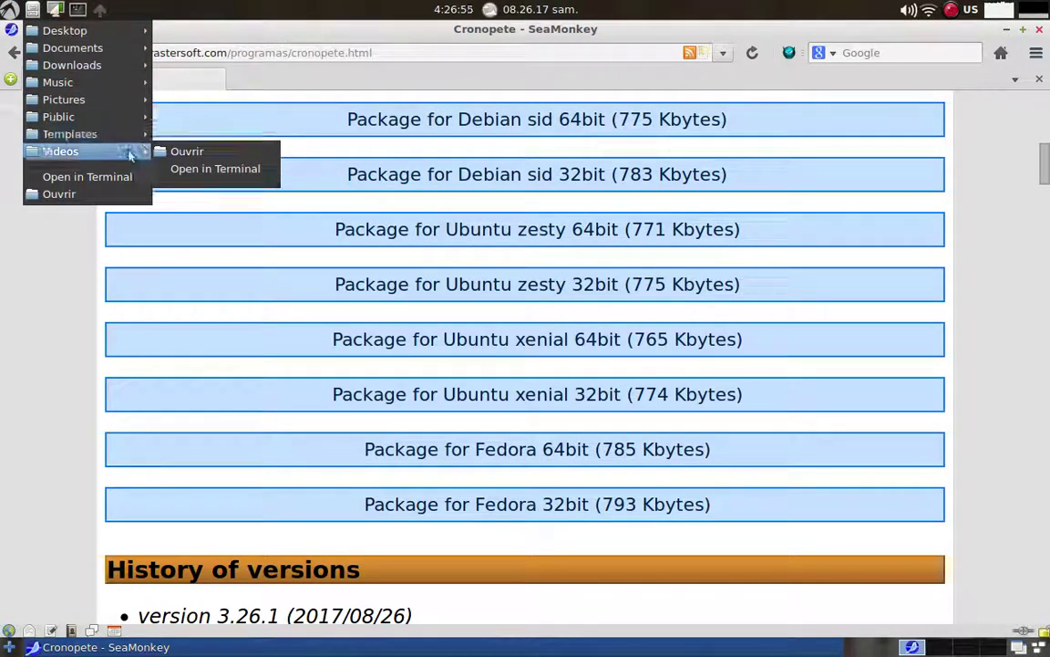
mouse_move(136, 64)
left_click(180, 72)
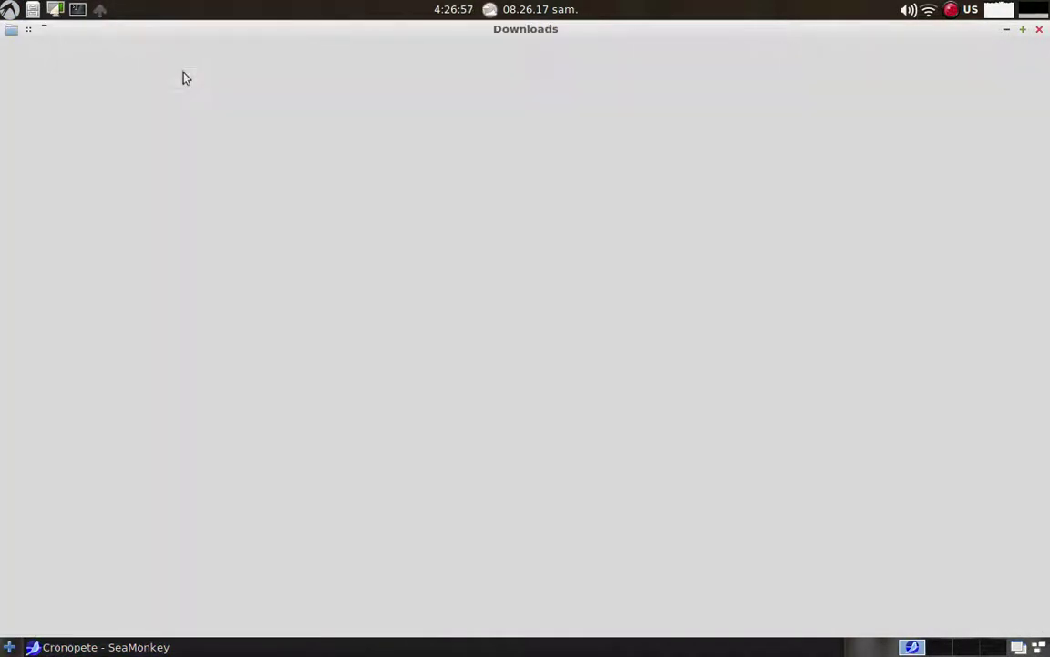
left_click(151, 124)
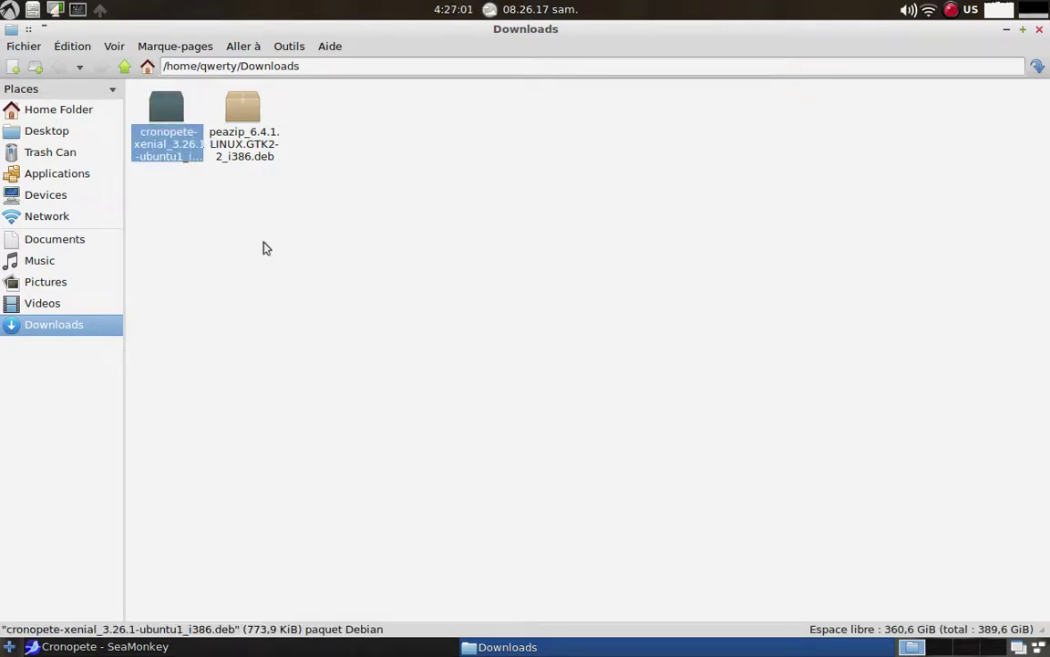
double_click(155, 120)
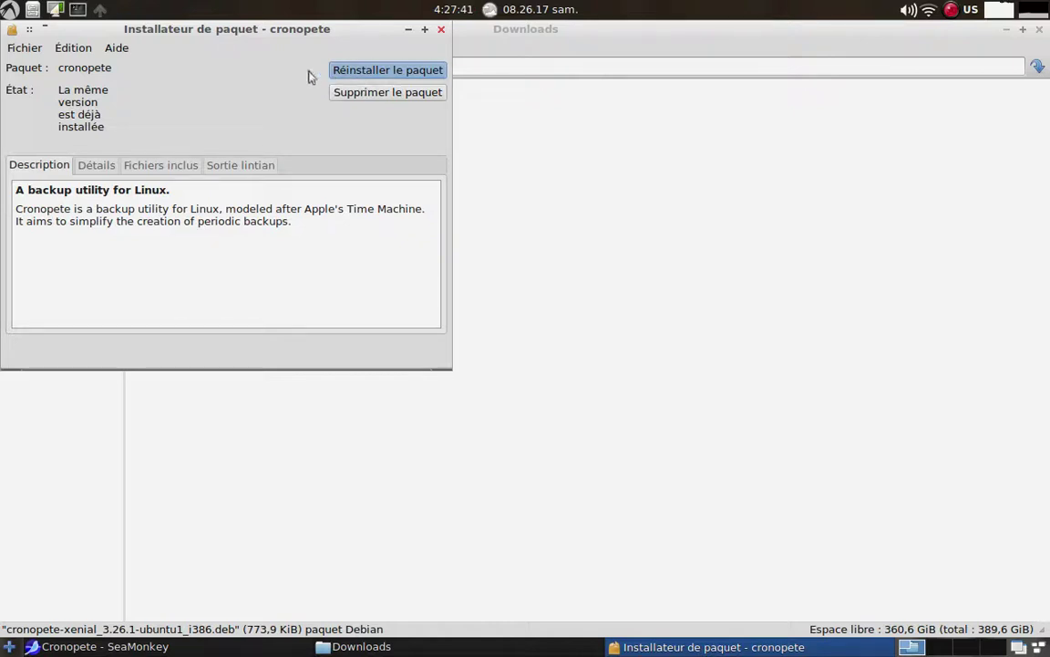
left_click(442, 29)
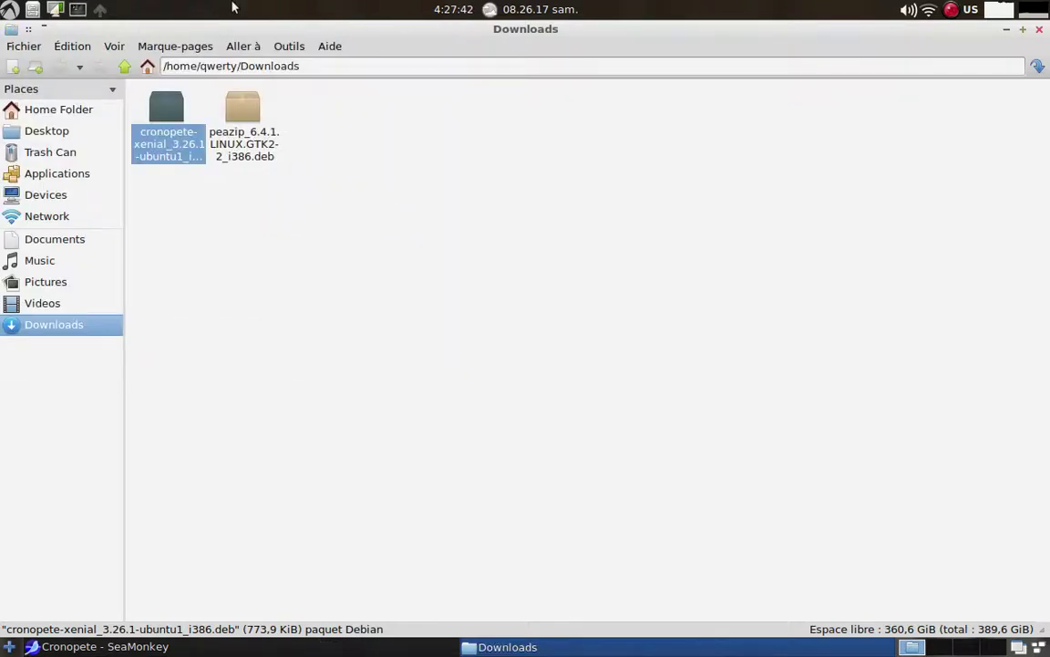
left_click(76, 10)
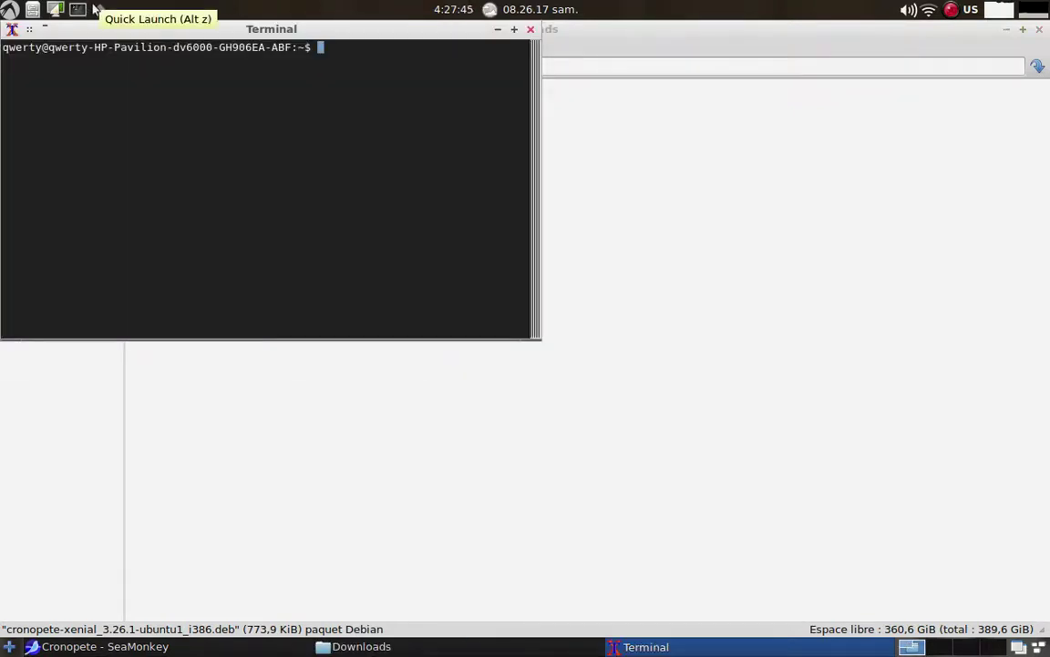
type("cronopete")
key("Return")
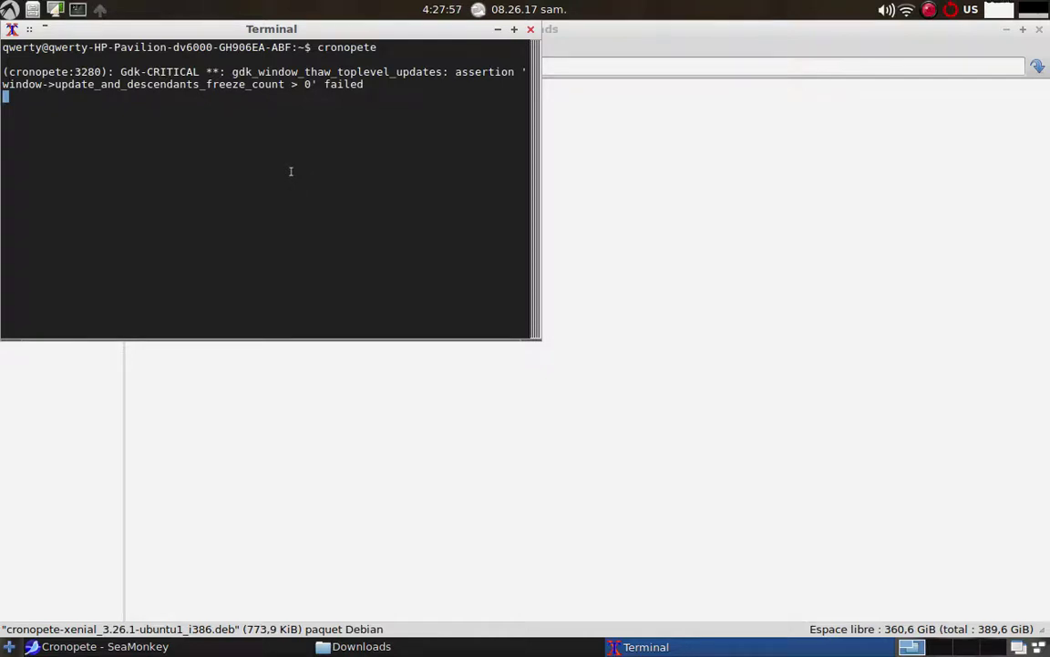
left_click(950, 11)
left_click(794, 84)
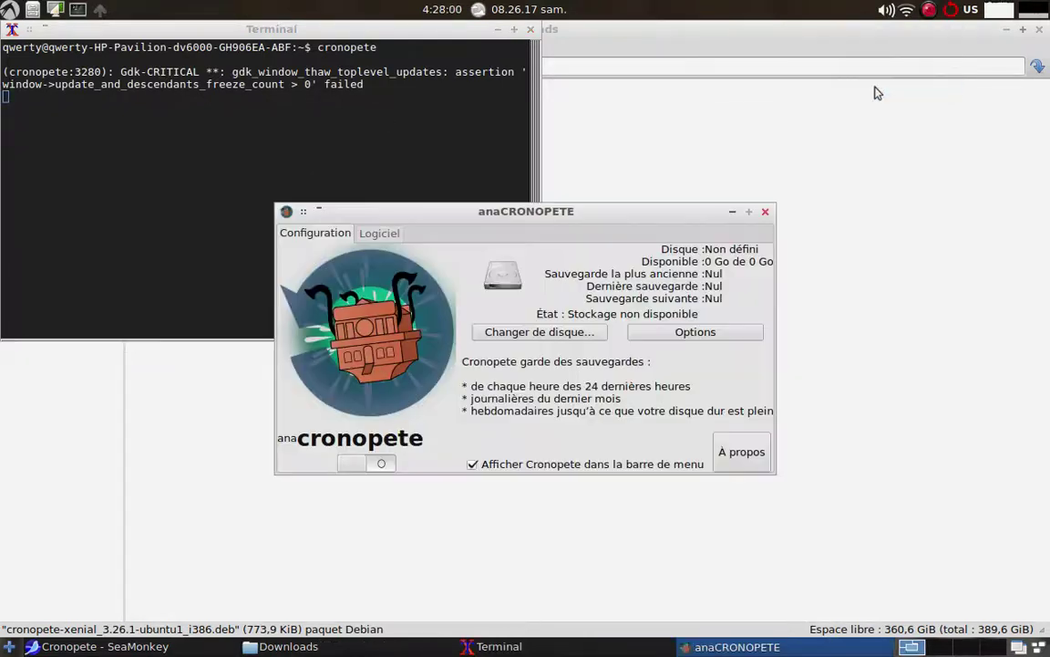
left_click(530, 30)
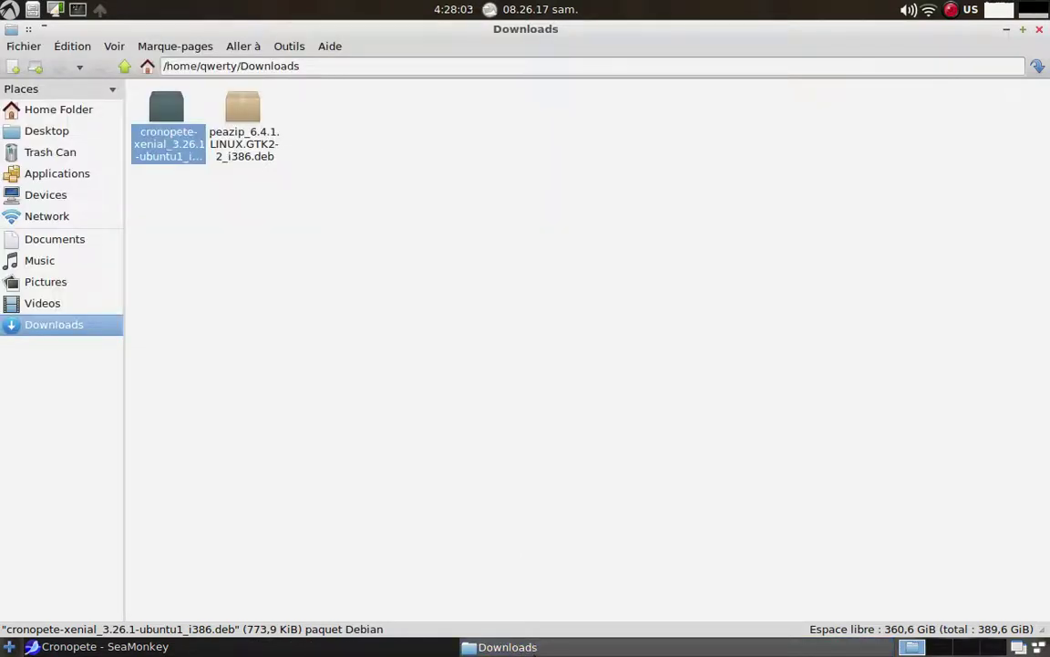
- Minimize the Downloads window, launch cronopete from a new terminal and open its configuration window
left_click(503, 644)
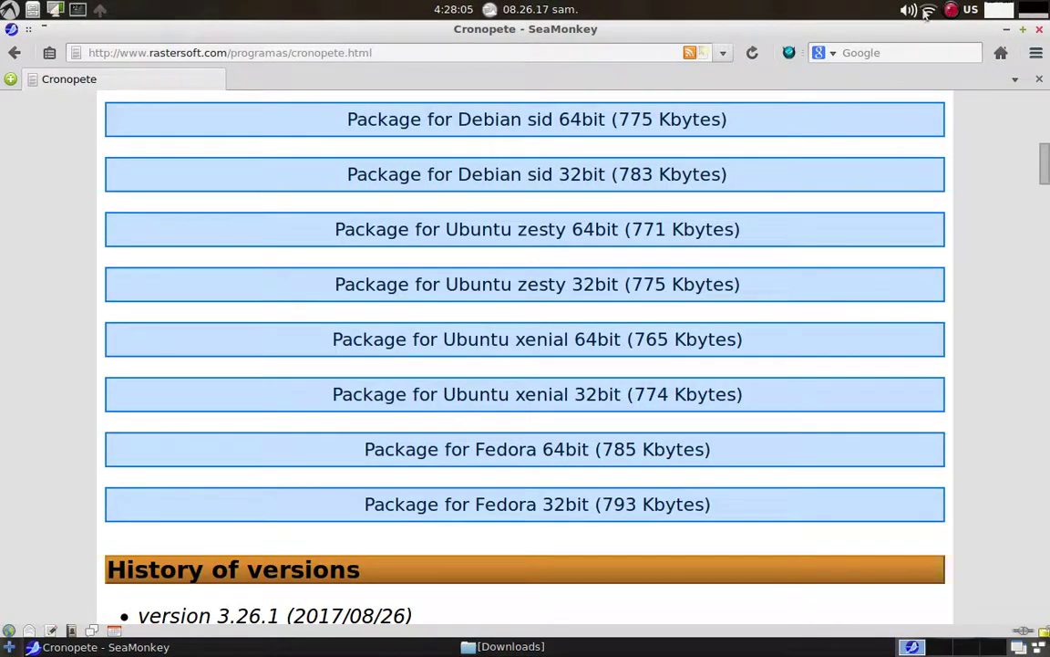
left_click(77, 9)
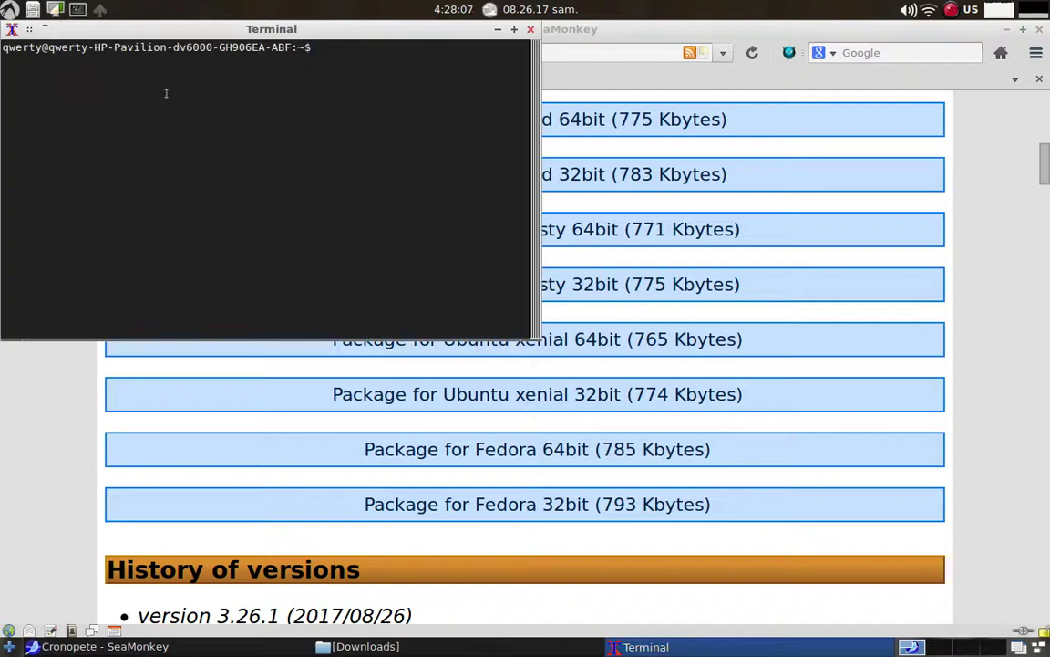
type("cronopete")
key("Return")
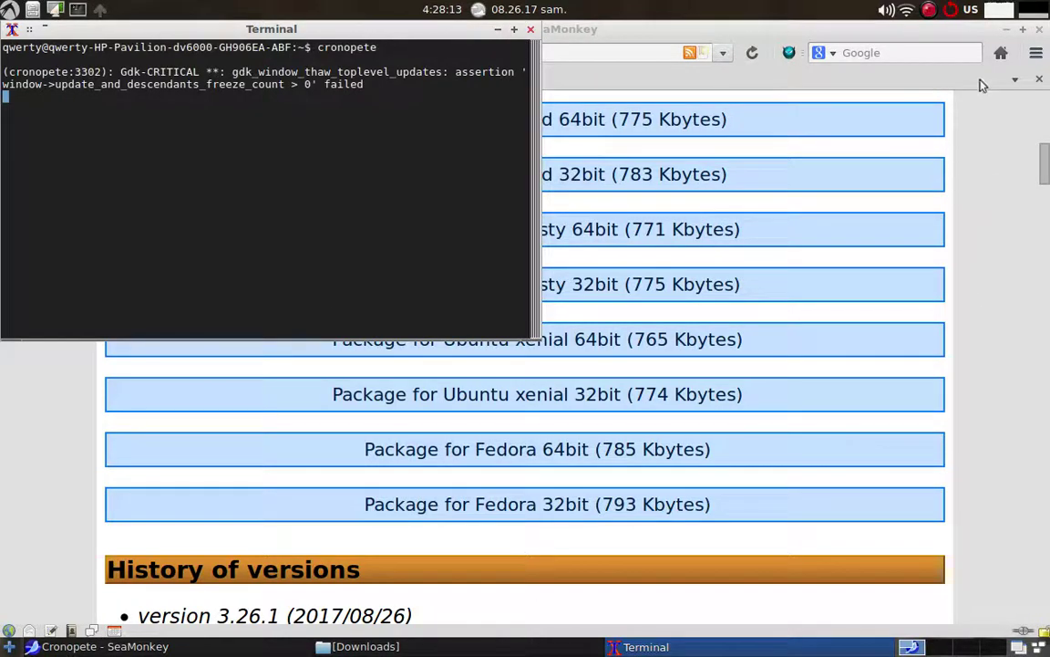
left_click(875, 11)
left_click(898, 91)
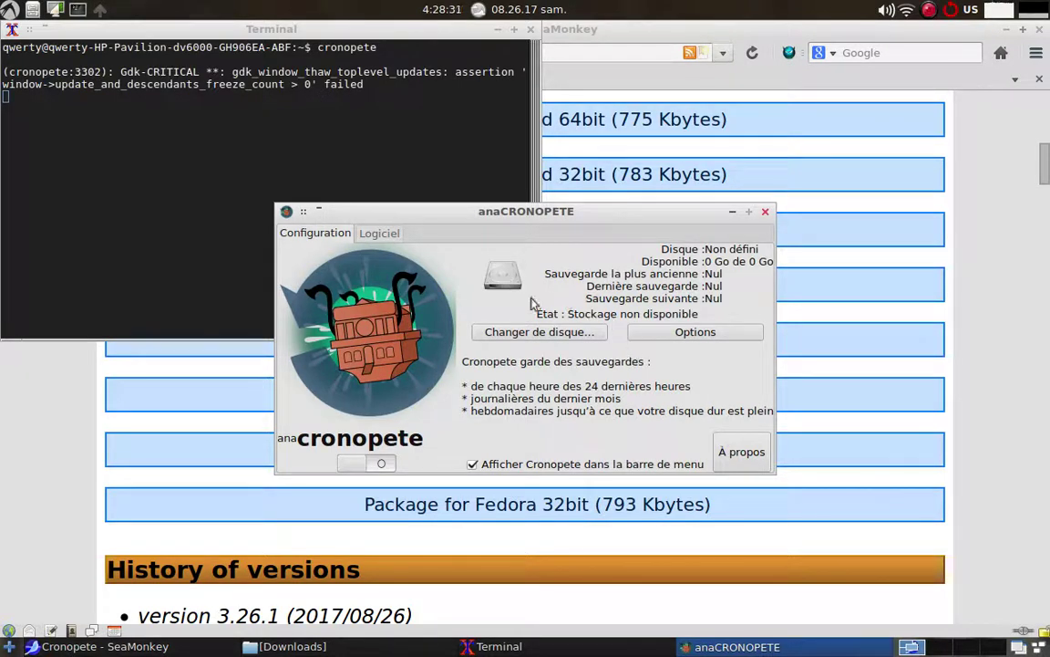
- Review Cronopete's backup options, including the folder choosers for excluded and saved folders and the backup interval, and accept the current settings
left_click(673, 333)
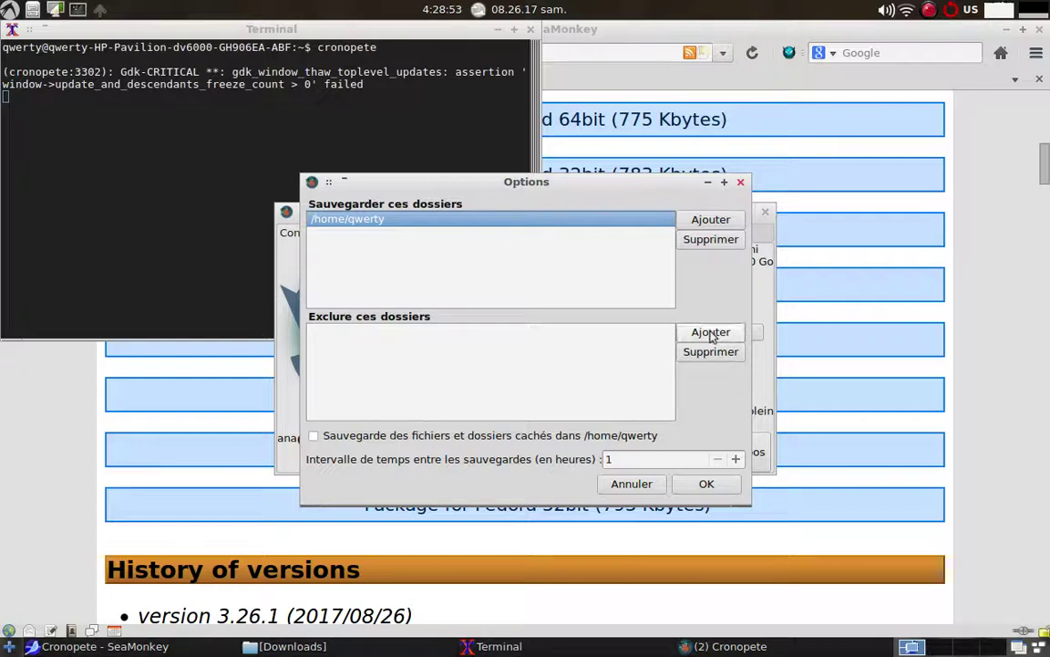
left_click(710, 332)
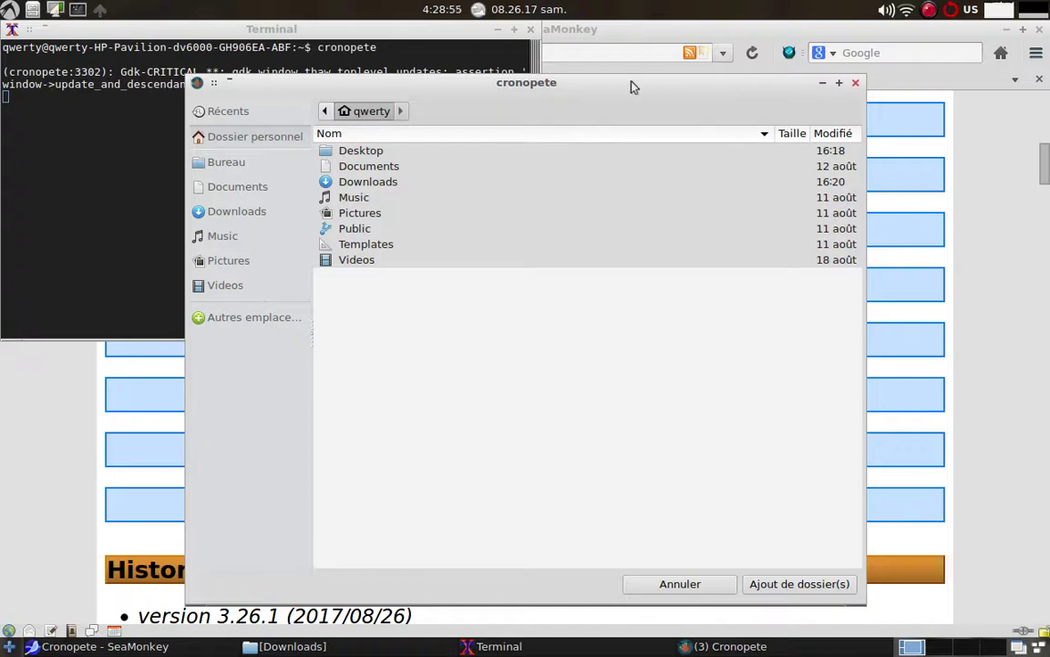
left_click(855, 82)
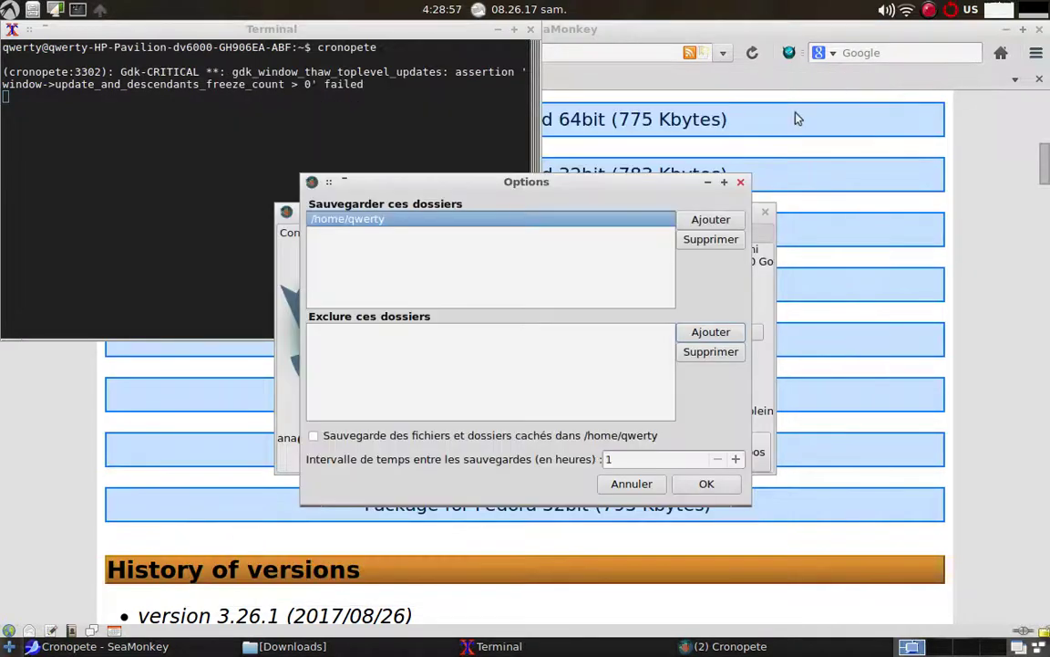
left_click(710, 219)
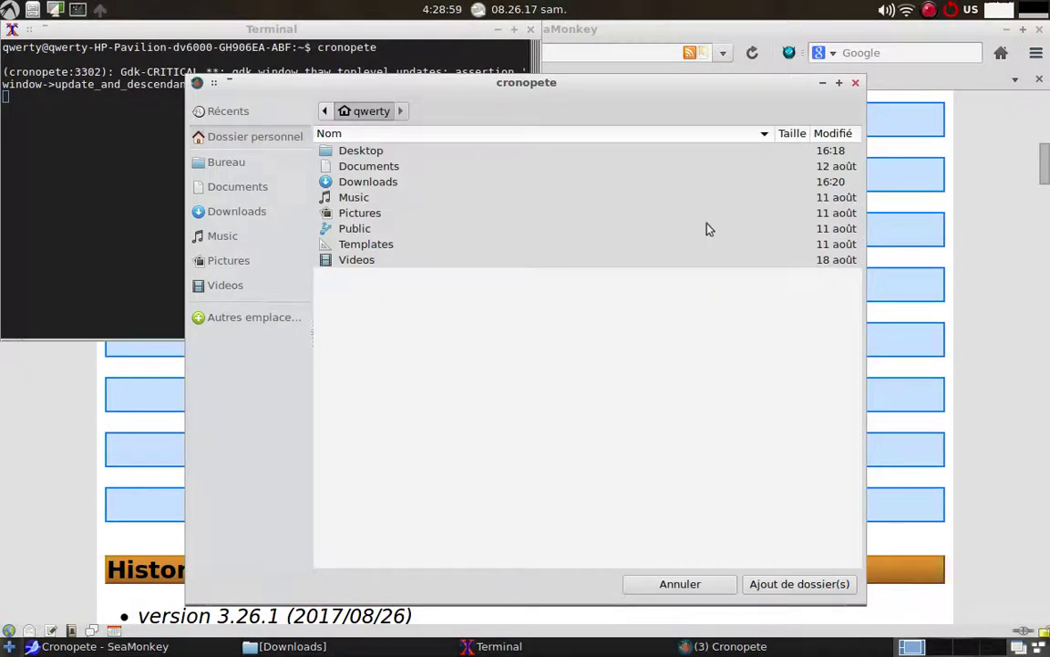
left_click(855, 82)
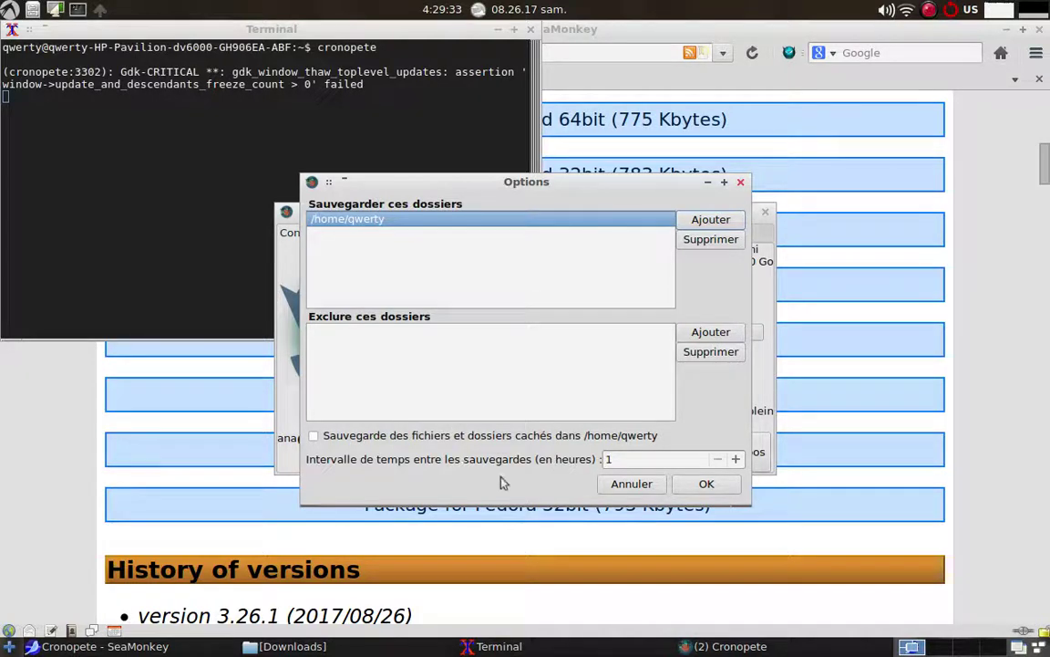
left_click(637, 456)
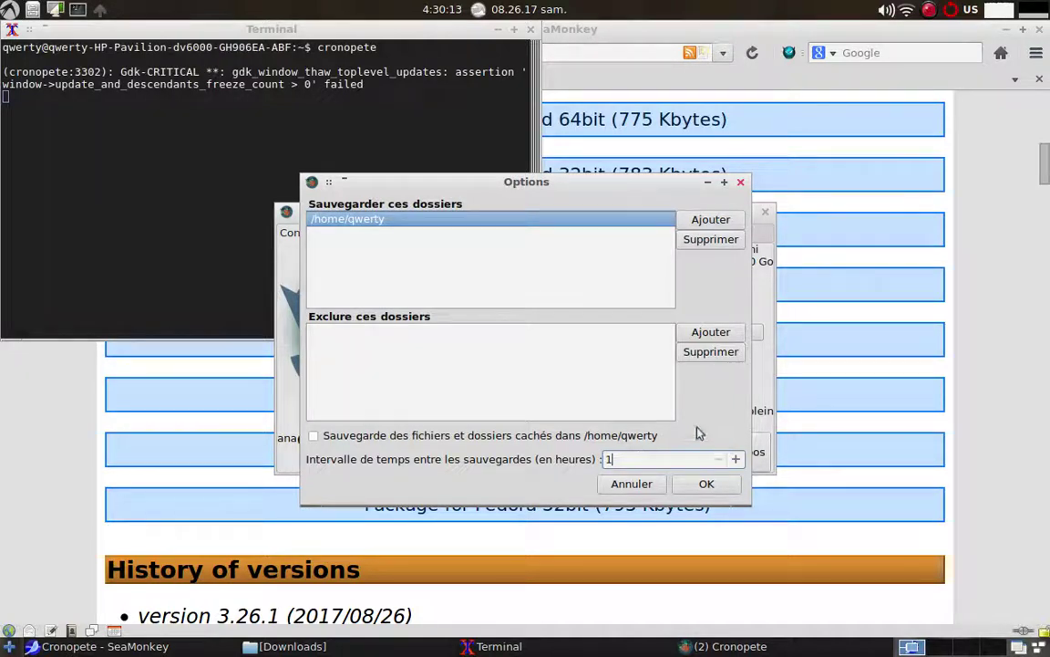
left_click(710, 483)
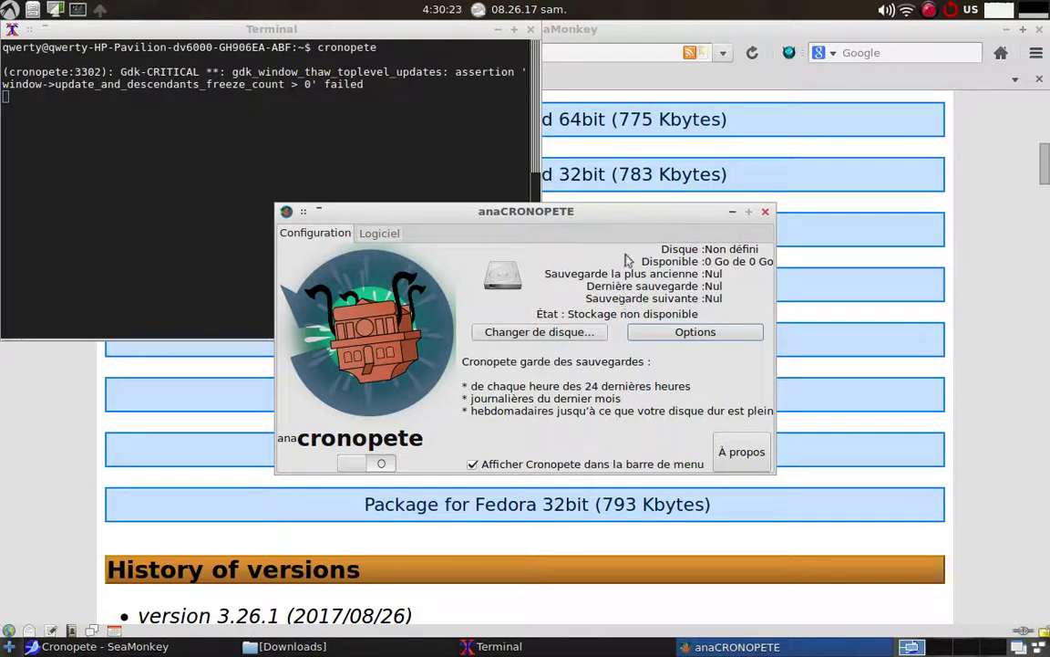
- Examine the disks offered for backups, including the option to show all disks except /home, and cancel the disk selection
left_click(586, 334)
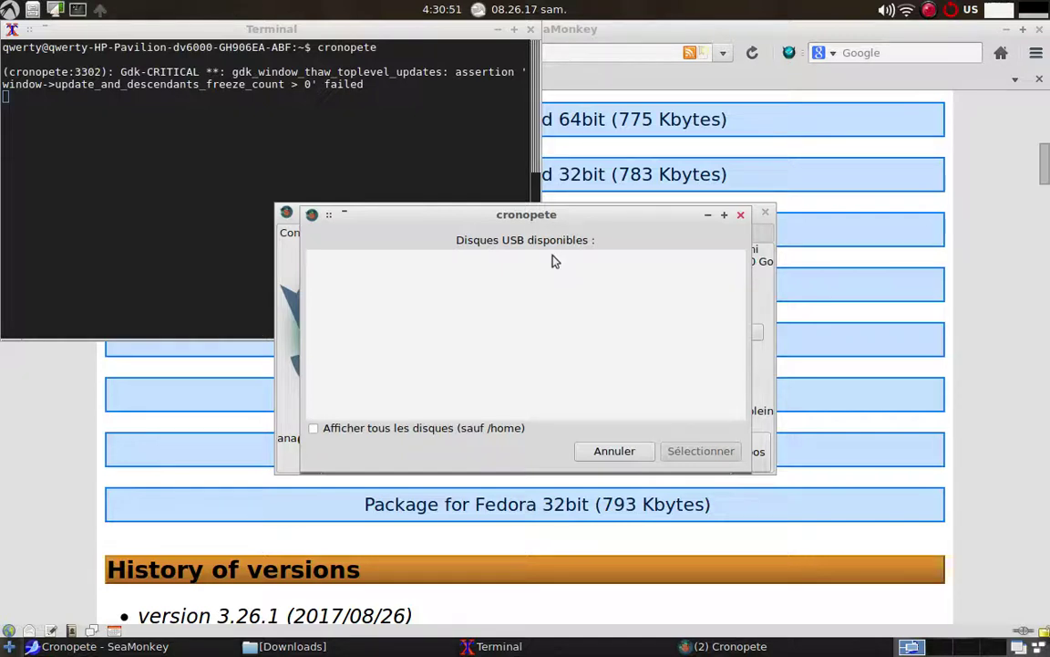
left_click(466, 429)
left_click(612, 453)
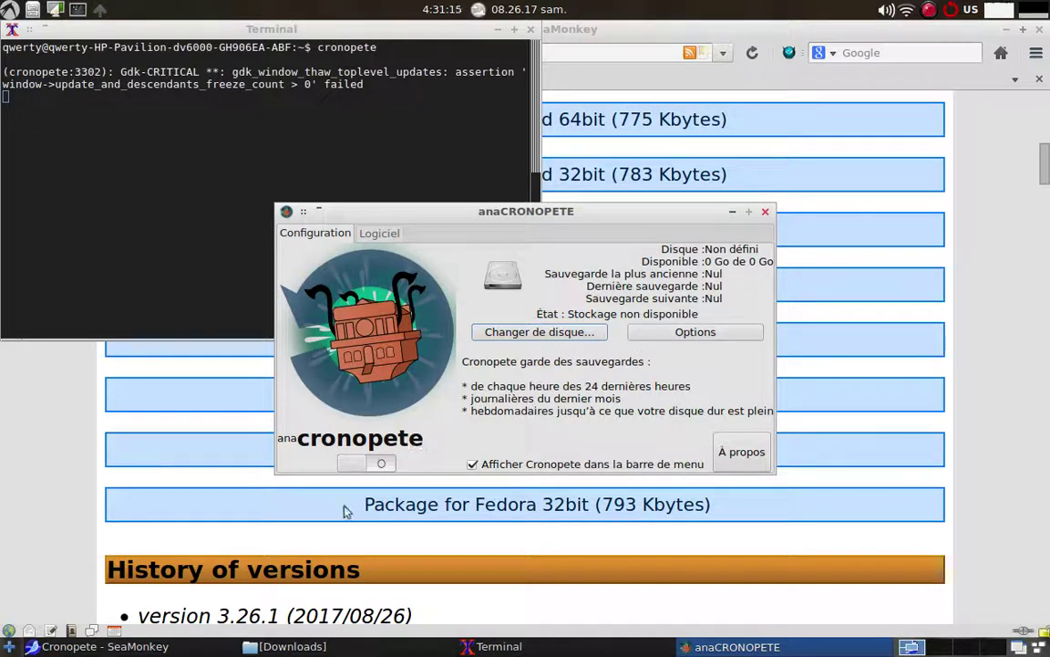
- Examine the backup on/off switch and view the Logiciel page of the configuration window
left_click(365, 464)
left_click(378, 233)
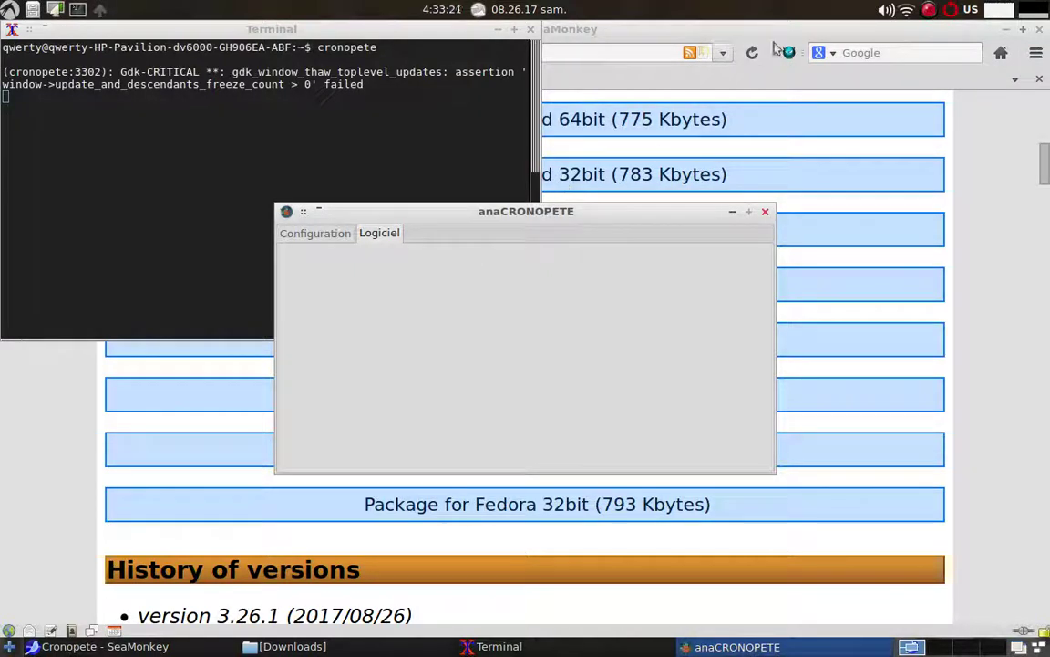
right_click(912, 13)
left_click(935, 12)
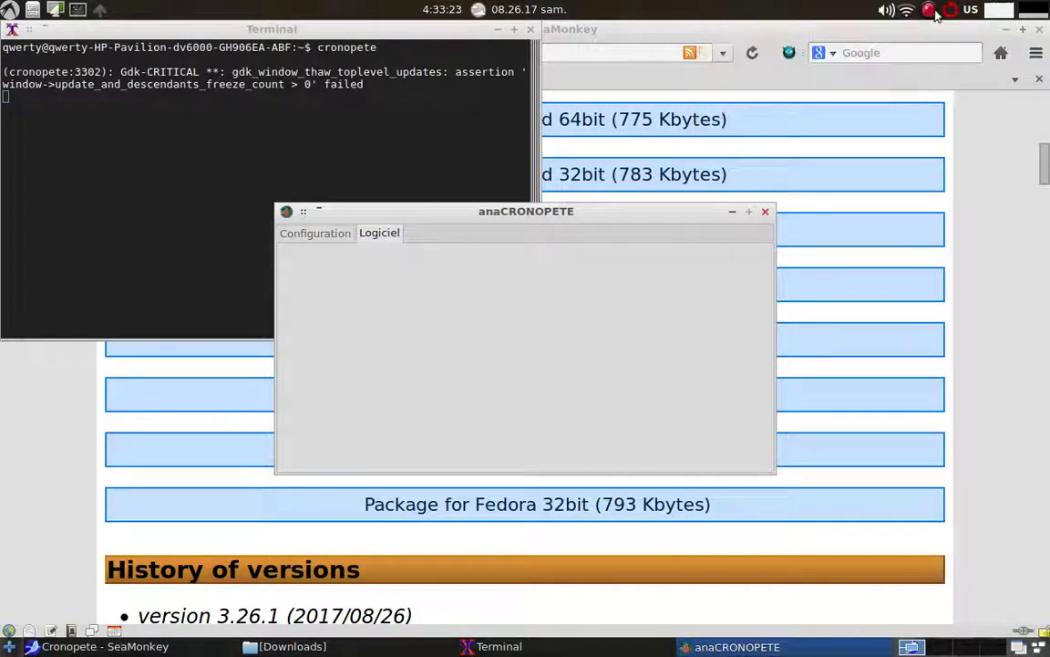